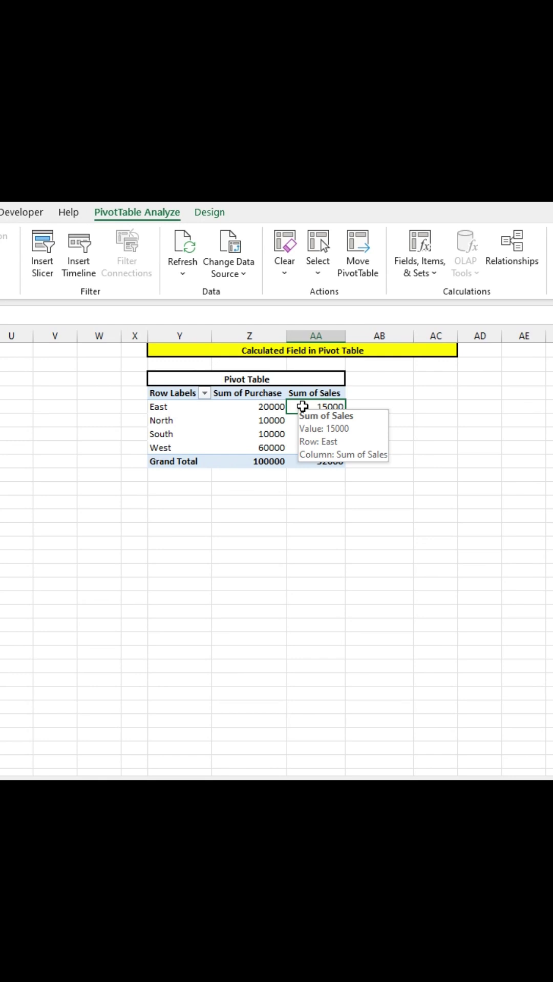
Step: Create the pivot calculated field 'Sales %' with formula =Sales/Purchase, adding per-region ratios
{"action": "left_click", "coordinate": [252, 410]}
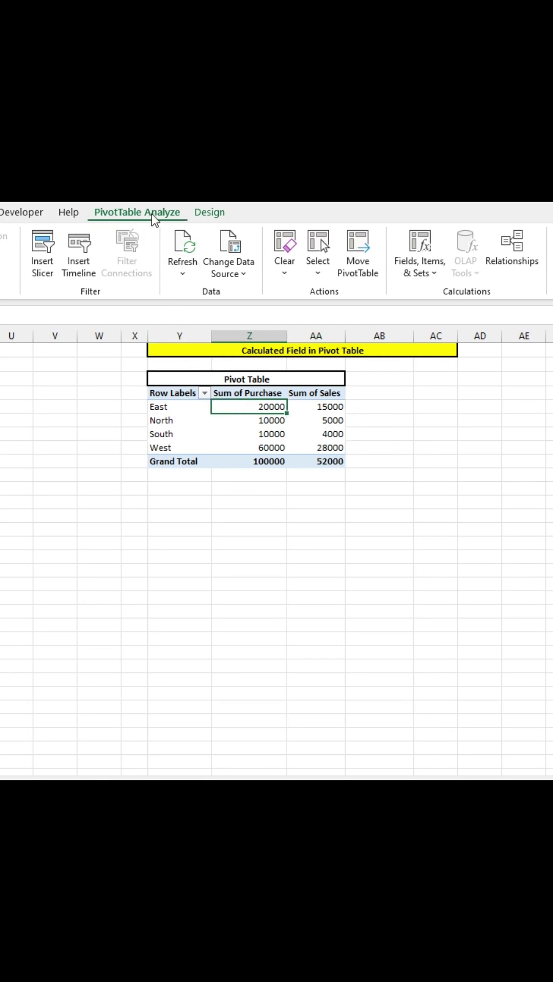
{"action": "left_click", "coordinate": [406, 270]}
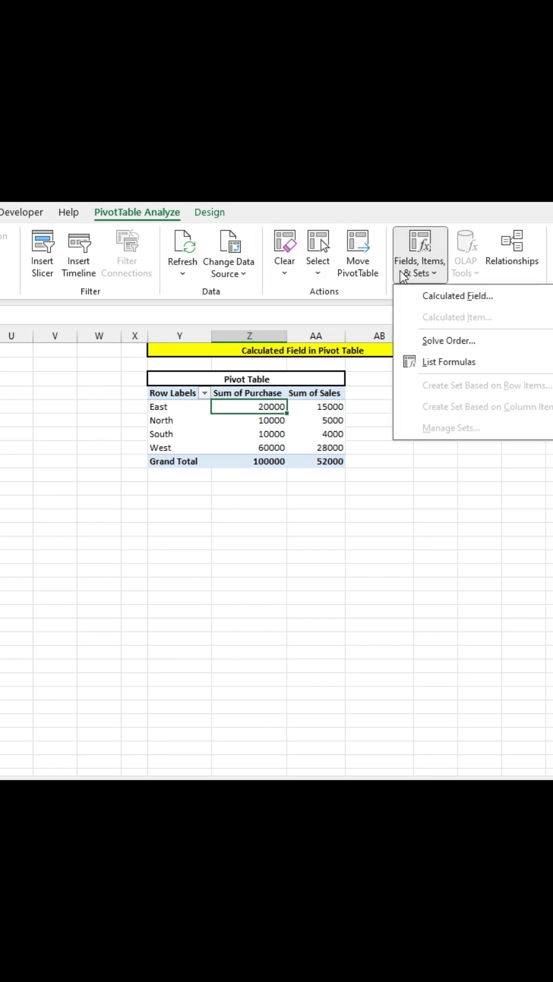
{"action": "left_click", "coordinate": [412, 295]}
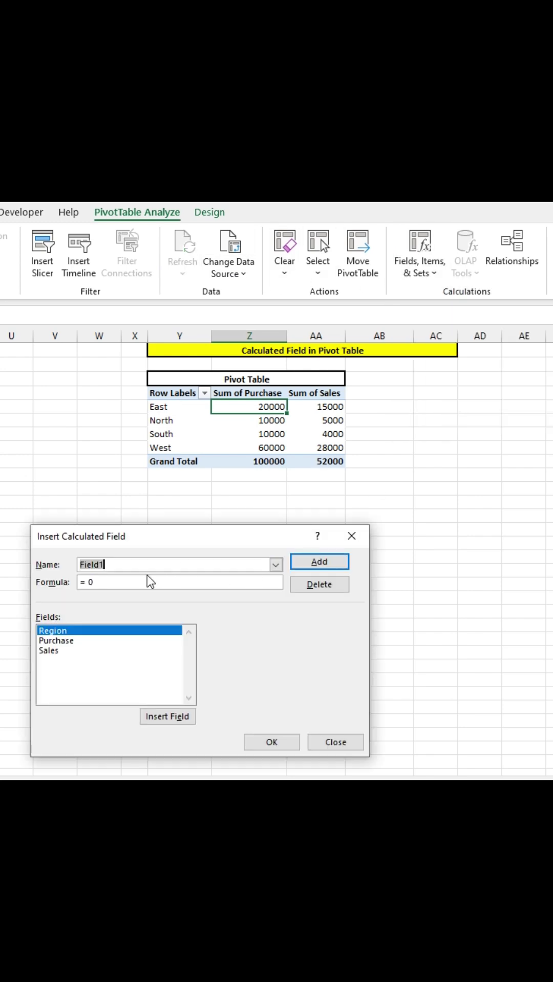
{"action": "type", "text": "Sales "}
{"action": "type", "text": "%"}
{"action": "left_click", "coordinate": [115, 584]}
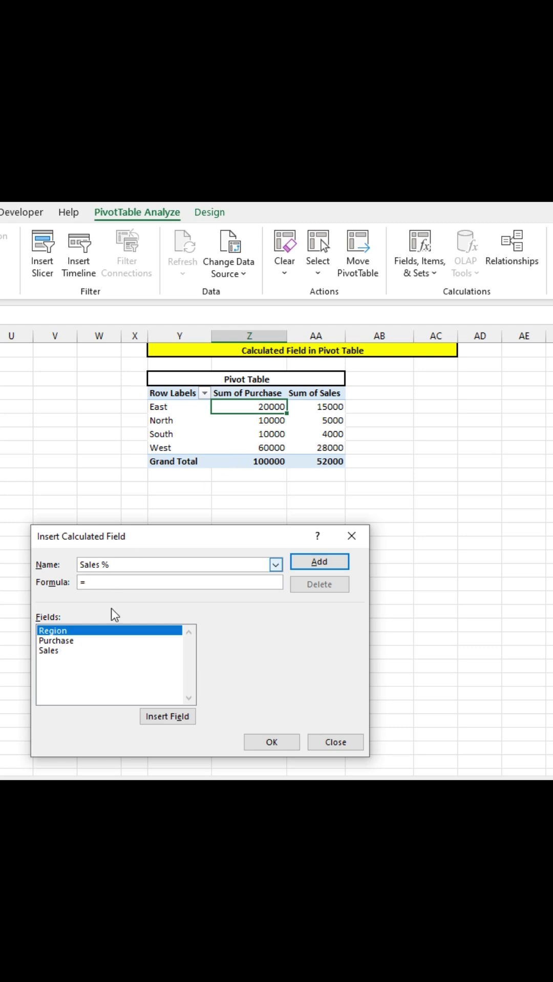
{"action": "double_click", "coordinate": [60, 653]}
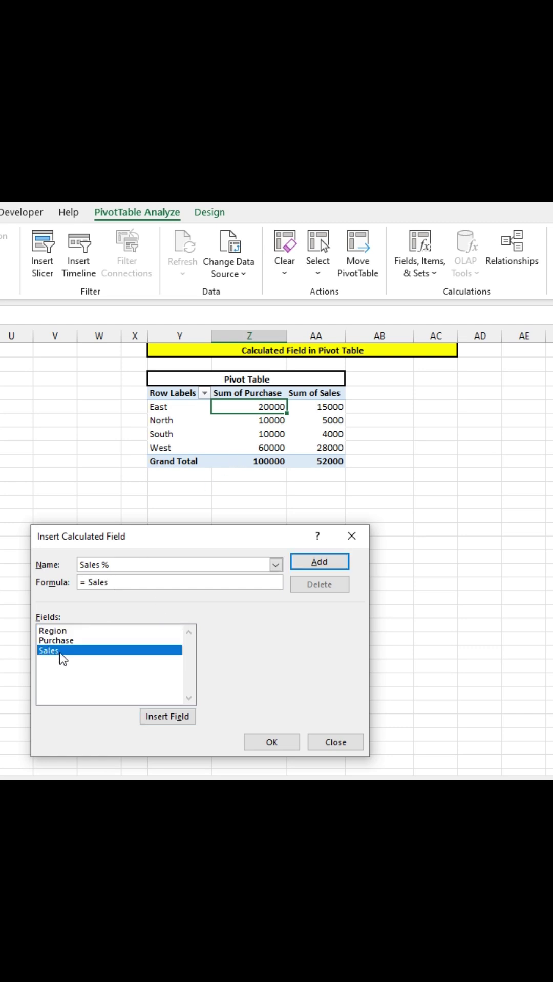
{"action": "type", "text": "/"}
{"action": "double_click", "coordinate": [62, 641]}
{"action": "left_click", "coordinate": [265, 742]}
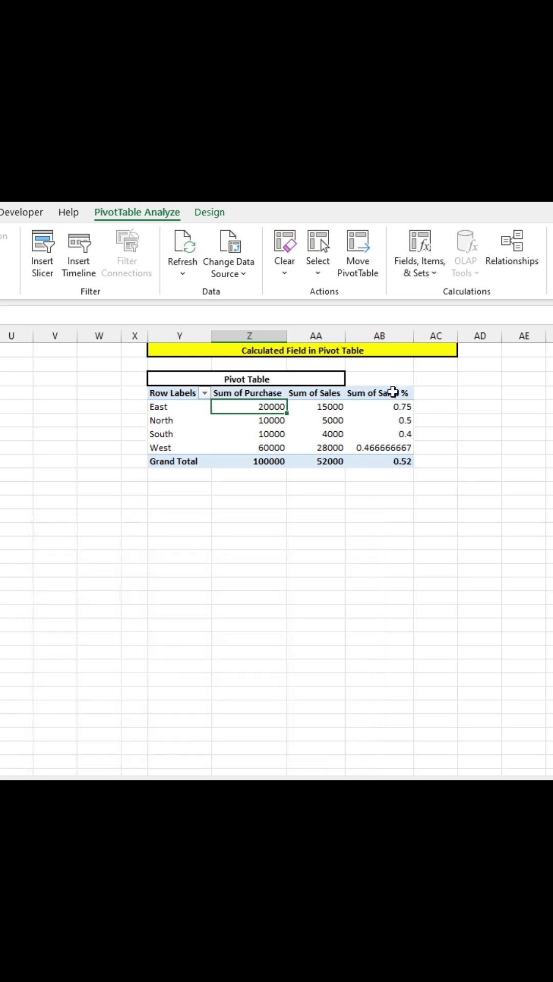
Step: Apply Percent Style to the Sum of Sales % values, showing 75%, 50%, 40%, 47%, 52%
{"action": "left_click_drag", "start_coordinate": [389, 407], "coordinate": [386, 459]}
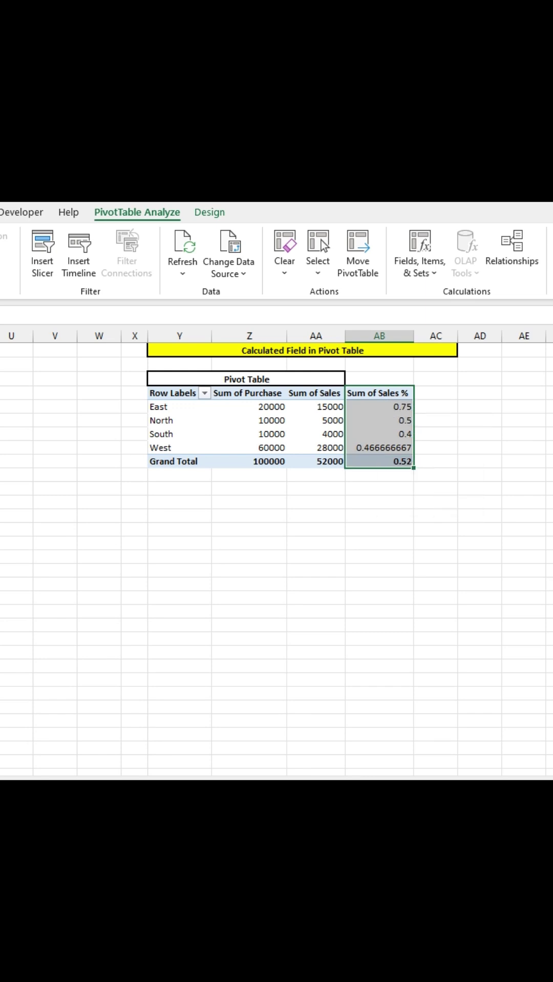
{"action": "left_click", "coordinate": [212, 266]}
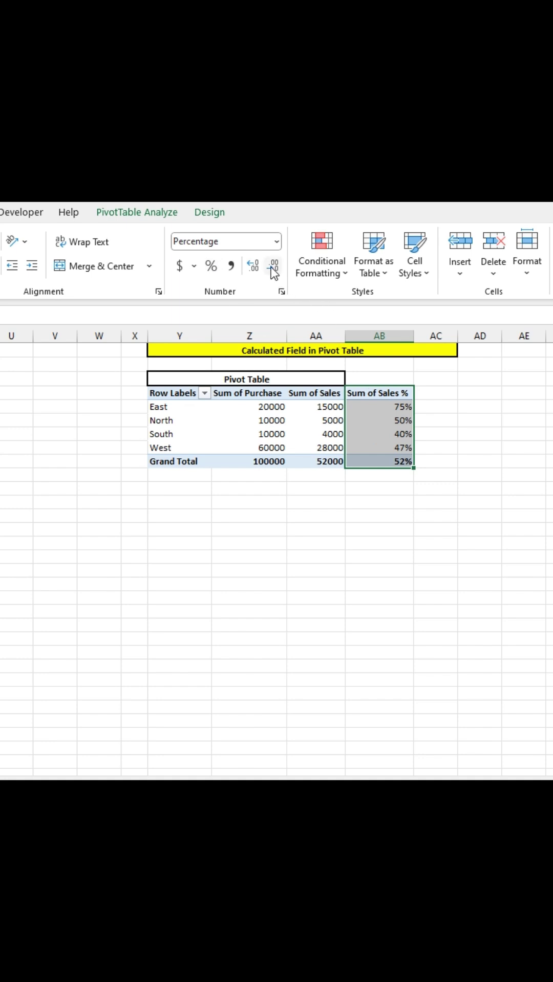
{"action": "left_click", "coordinate": [436, 394]}
{"action": "left_click", "coordinate": [395, 407]}
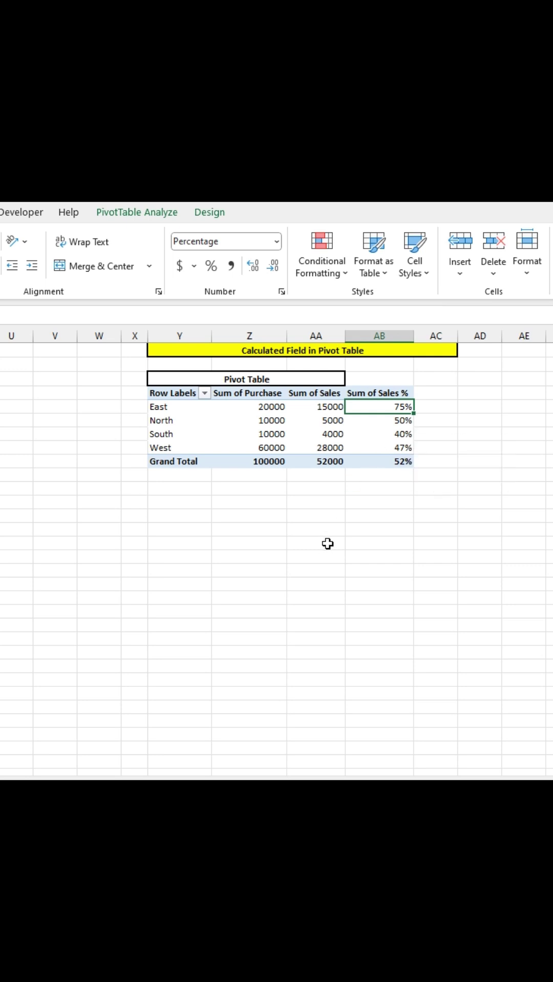
{"action": "left_click", "coordinate": [374, 395]}
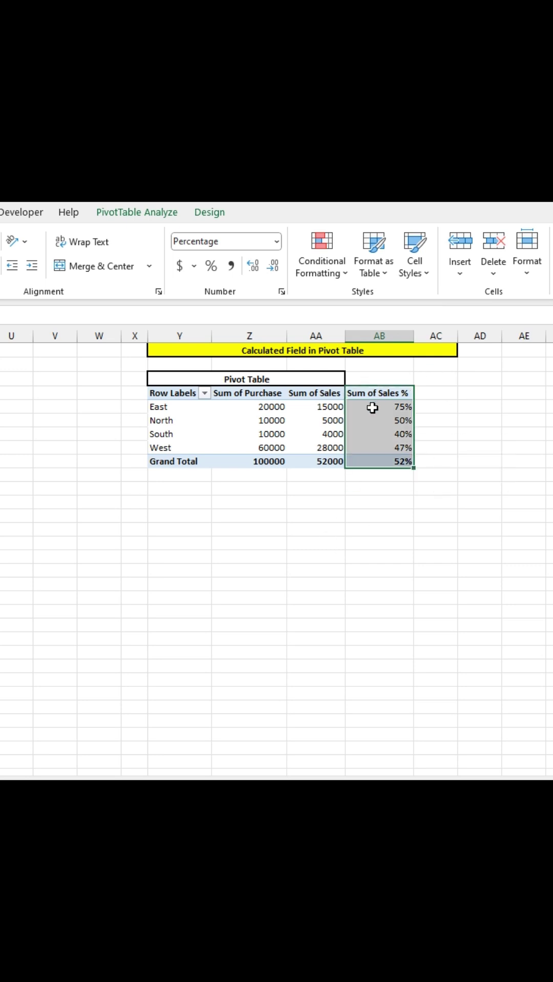
{"action": "left_click", "coordinate": [373, 406]}
{"action": "left_click", "coordinate": [331, 276]}
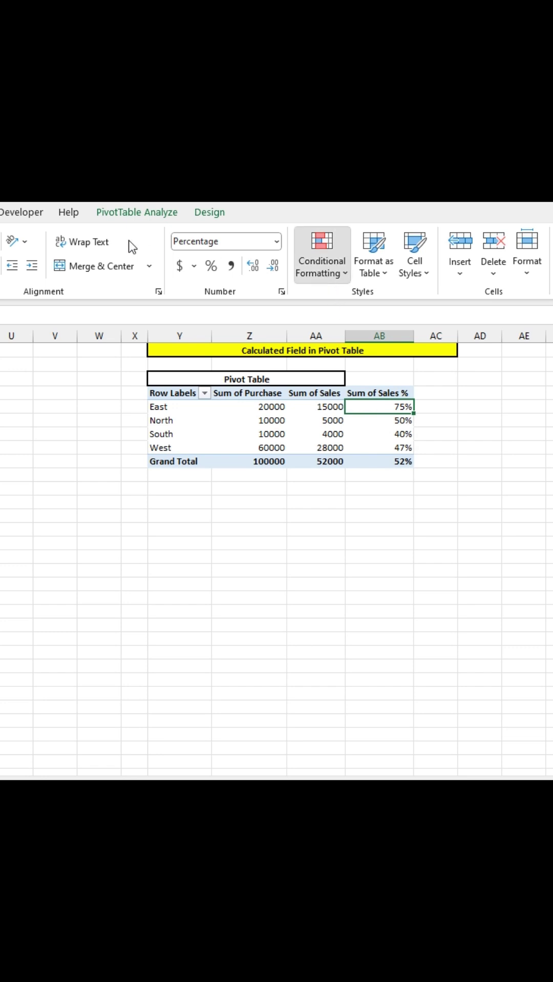
Step: Create calculated field 'Comm' with formula =Sales*20%, giving 3000, 1000, 800, 5600 (total 10400)
{"action": "left_click", "coordinate": [131, 212]}
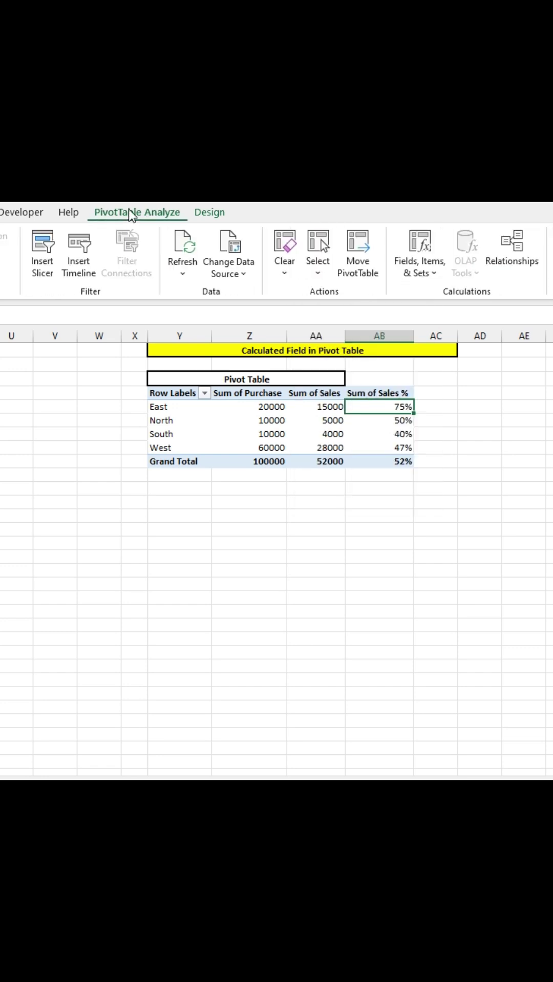
{"action": "left_click", "coordinate": [420, 268]}
{"action": "left_click", "coordinate": [431, 294]}
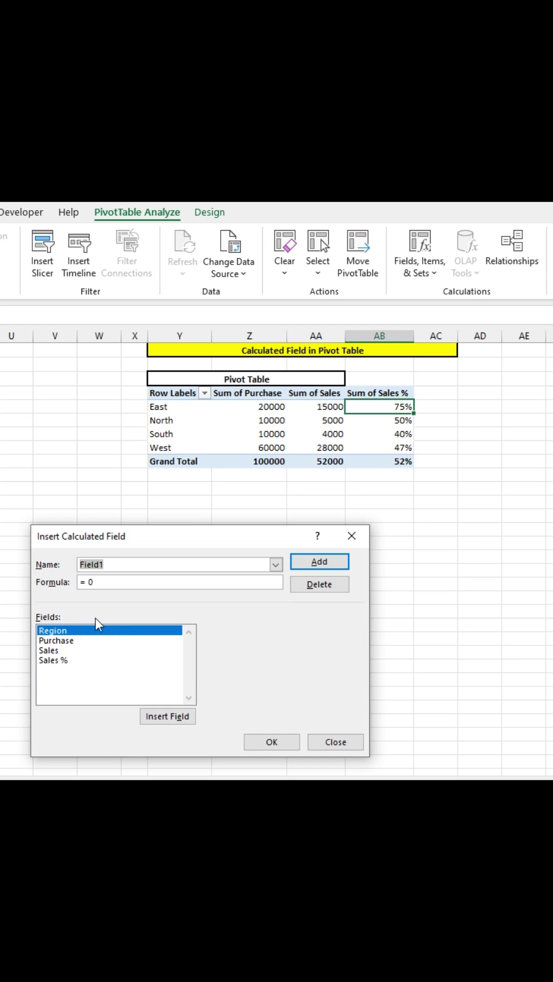
{"action": "type", "text": "Co"}
{"action": "type", "text": "mm"}
{"action": "left_click", "coordinate": [141, 582]}
{"action": "type", "text": "Sales*"}
{"action": "double_click", "coordinate": [49, 650]}
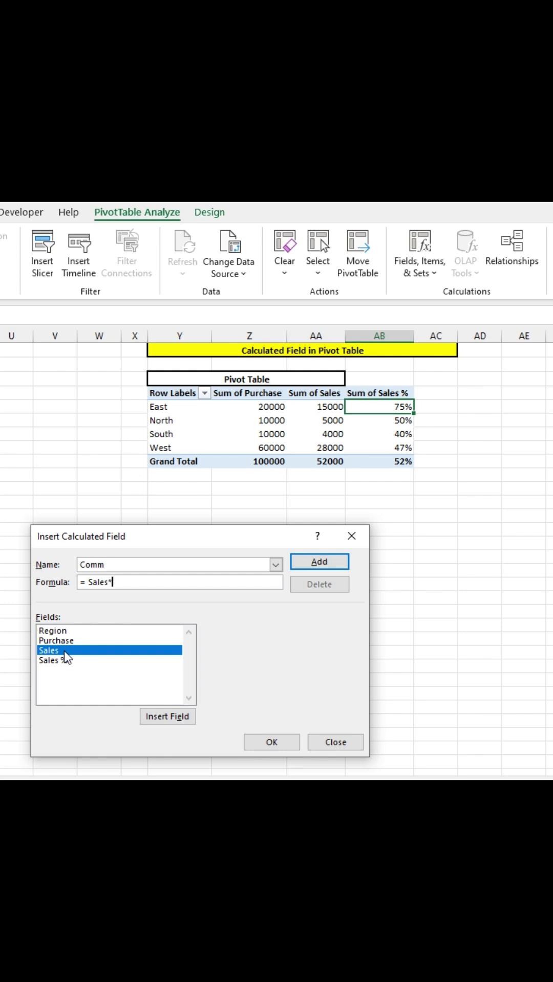
{"action": "type", "text": "20"}
{"action": "left_click", "coordinate": [270, 742]}
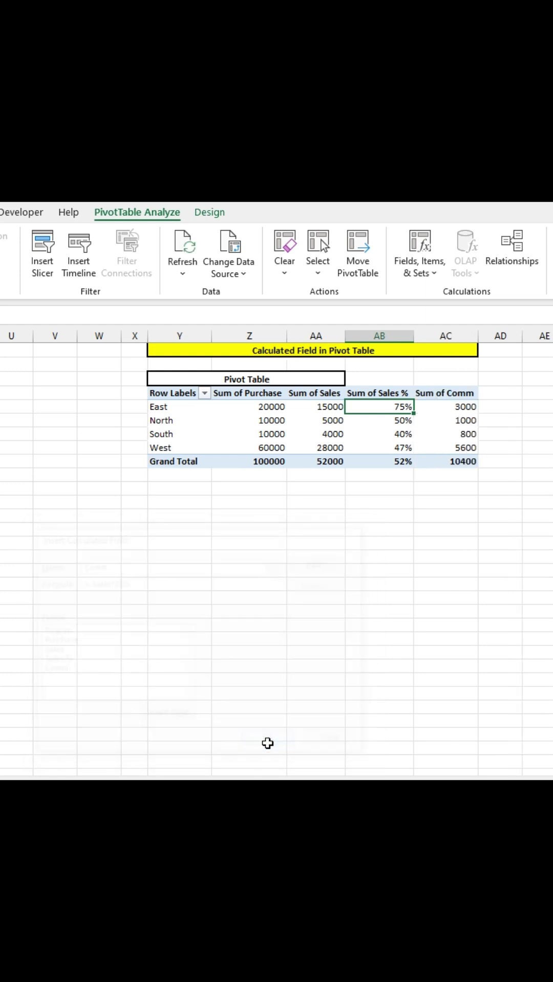
{"action": "left_click", "coordinate": [461, 410]}
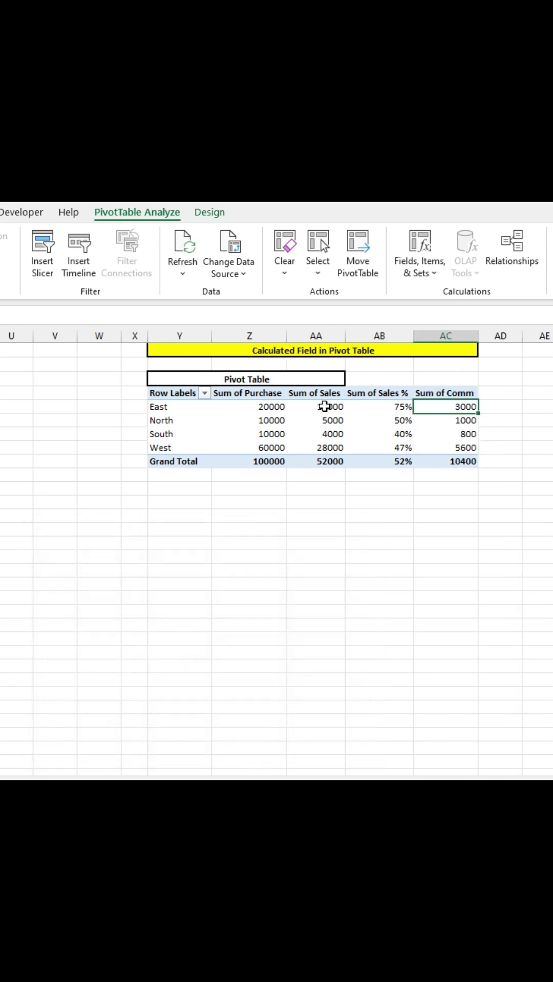
{"action": "left_click", "coordinate": [325, 409]}
{"action": "left_click", "coordinate": [430, 408]}
{"action": "left_click", "coordinate": [460, 421]}
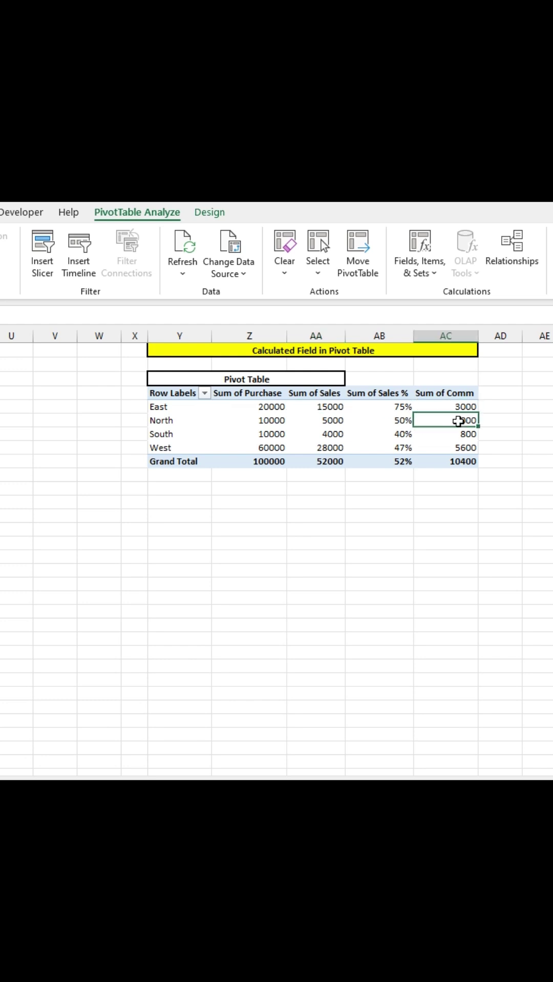